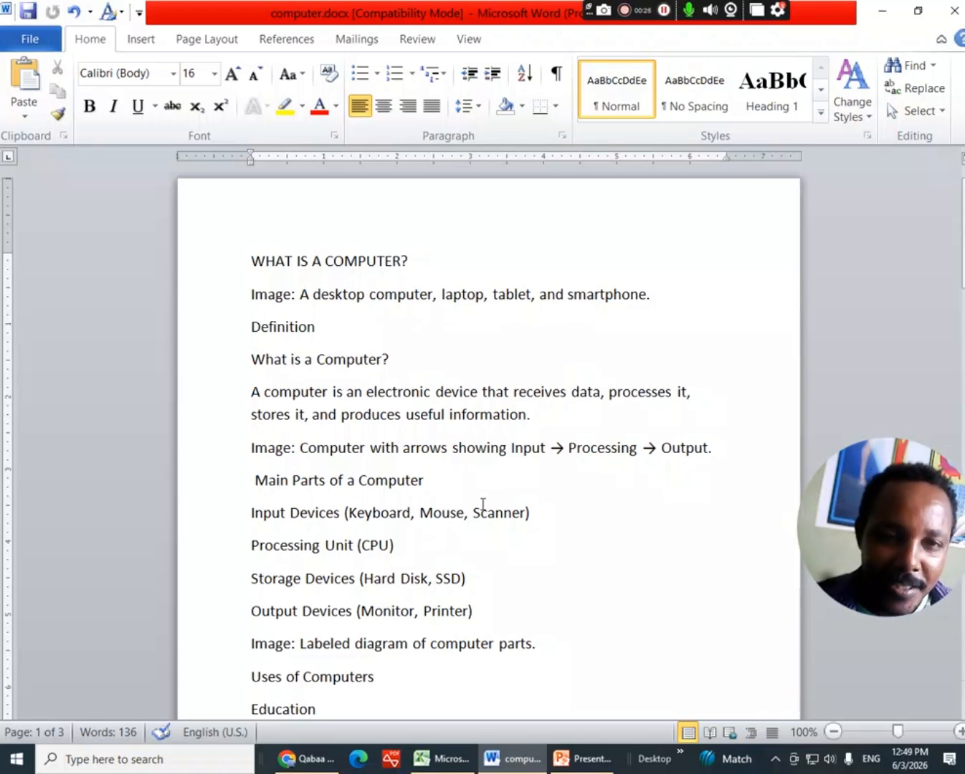
Step: Apply the Heading 2 style to all of the document's text
scroll(487, 459, down, 3)
scroll(489, 414, up, 3)
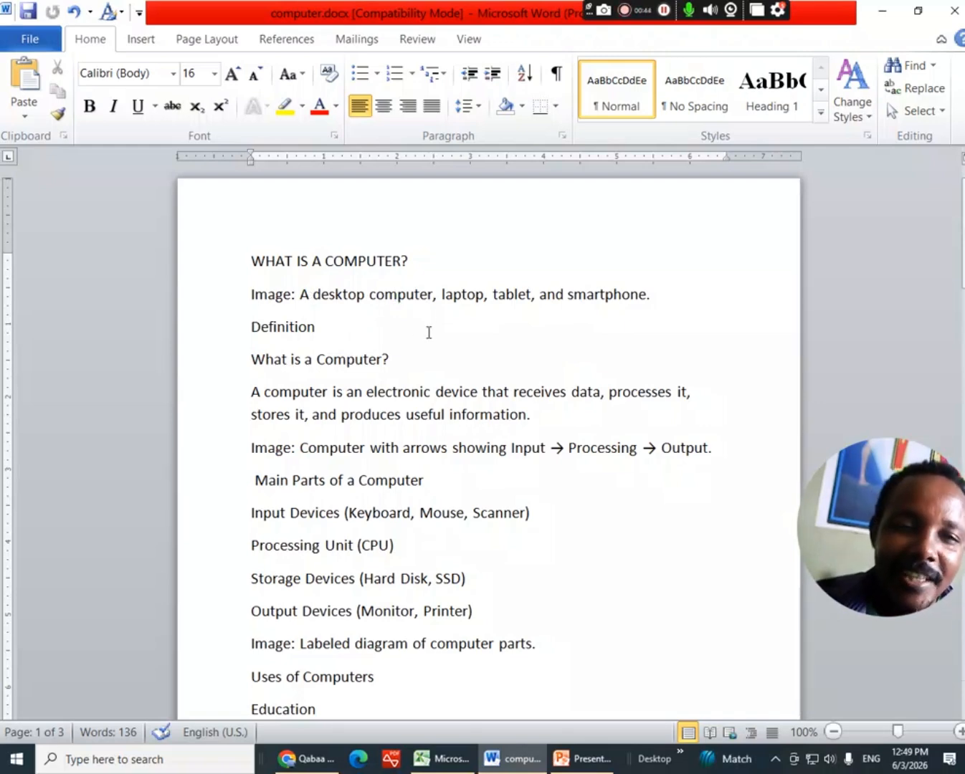
click(302, 273)
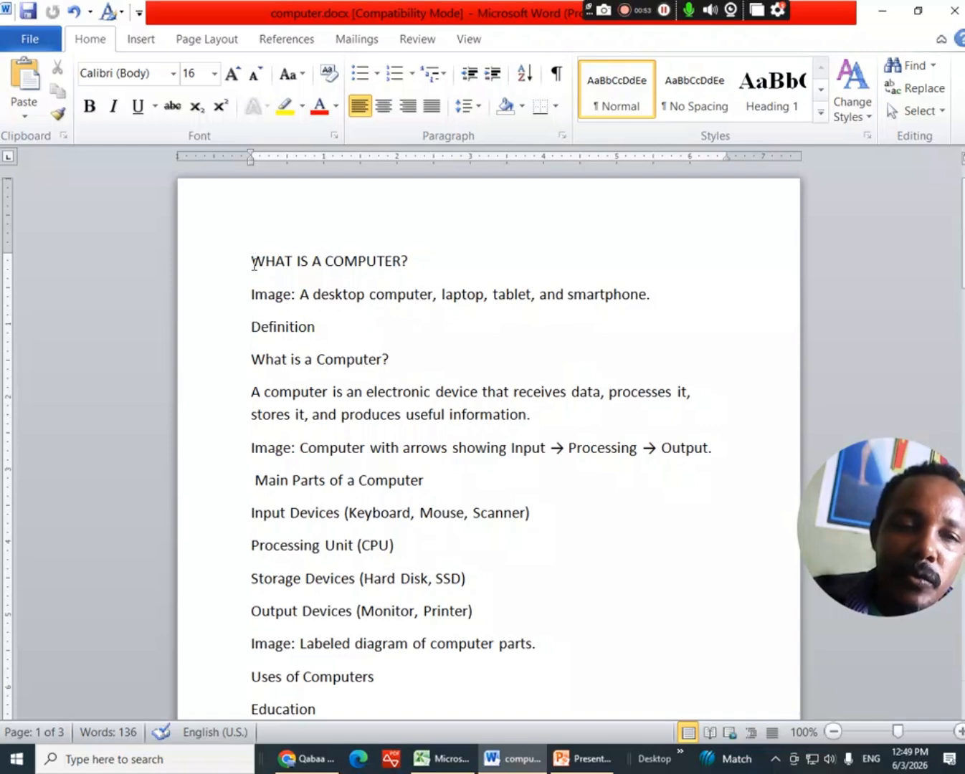
drag(254, 265, 402, 717)
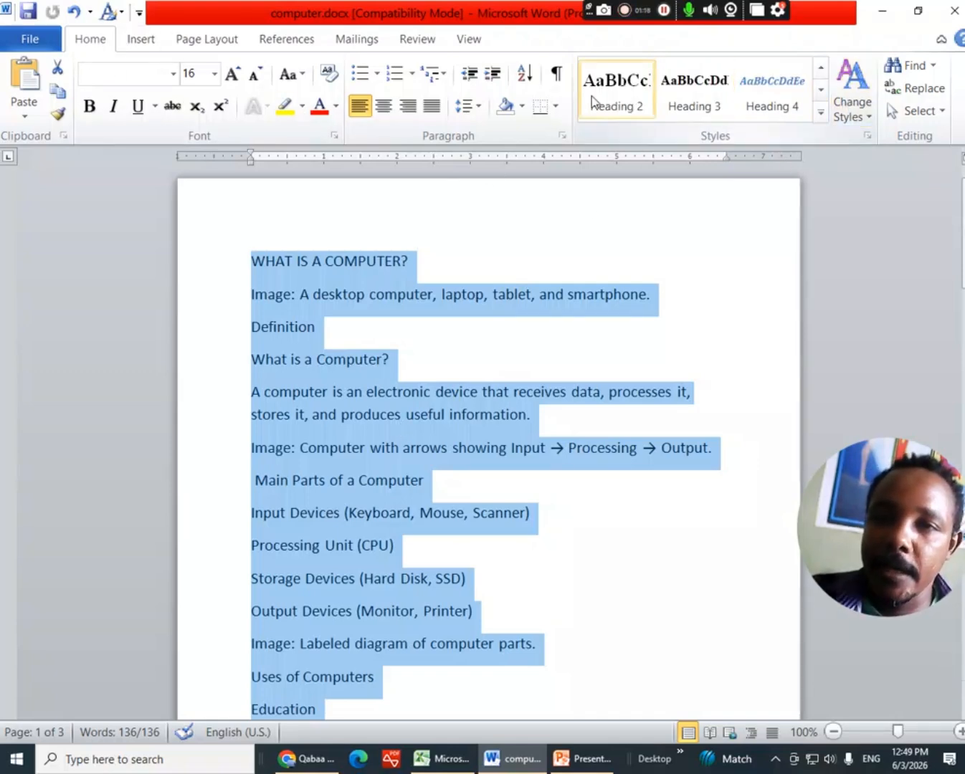
click(623, 95)
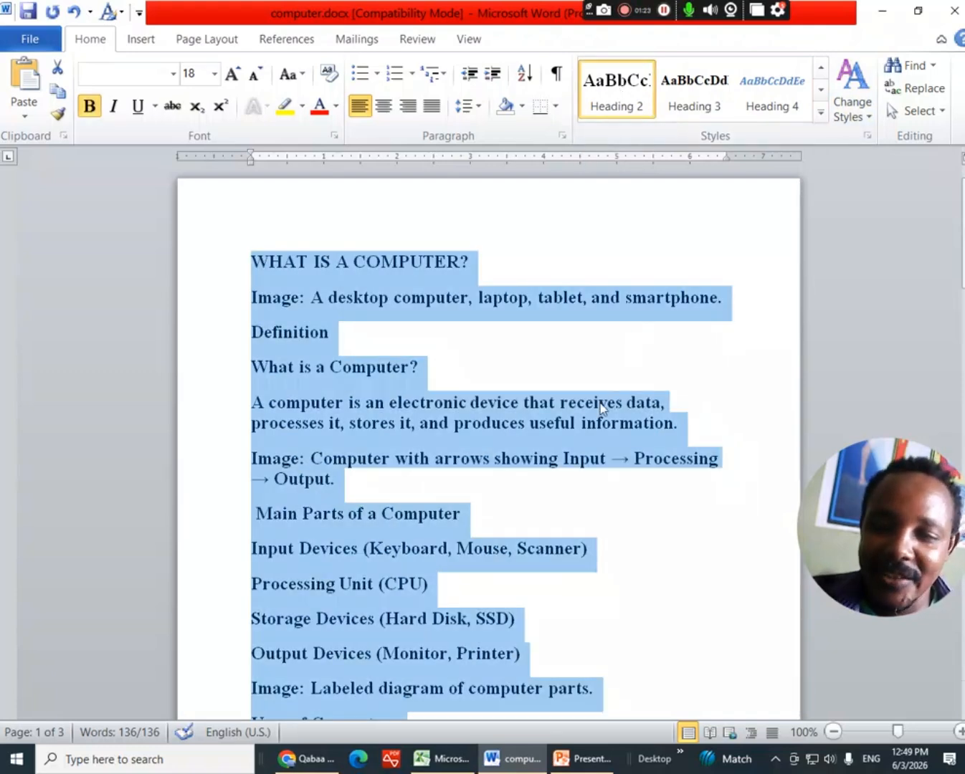
click(299, 340)
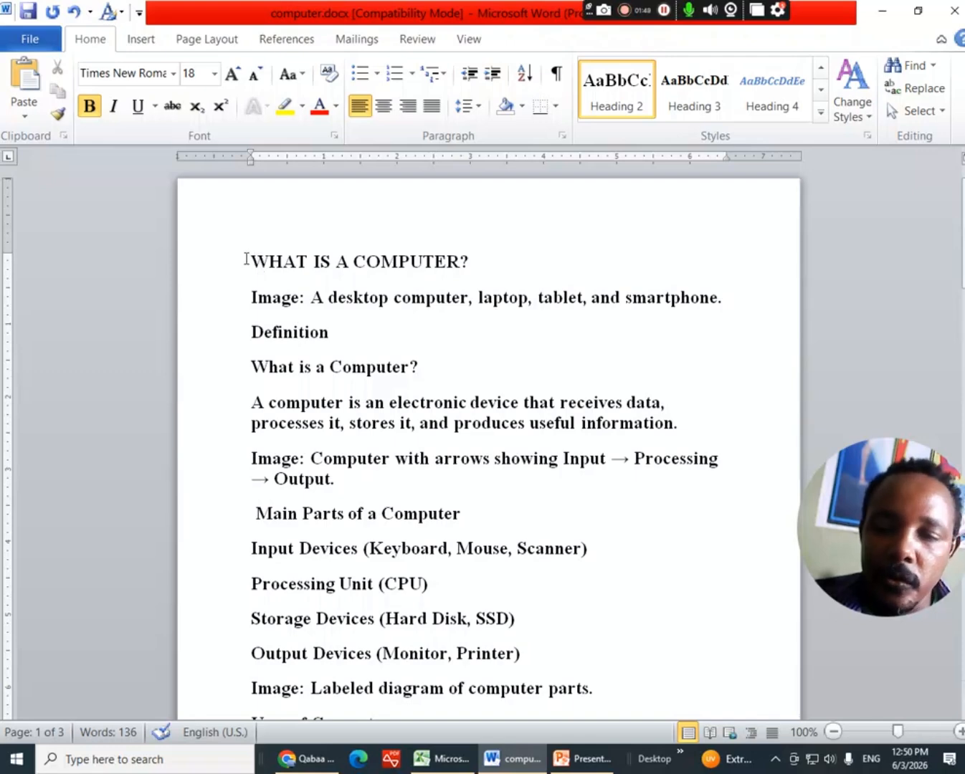
Step: Apply the Heading 1 style to the title "WHAT IS A COMPUTER?" and to the "Definition" line
drag(251, 259, 492, 262)
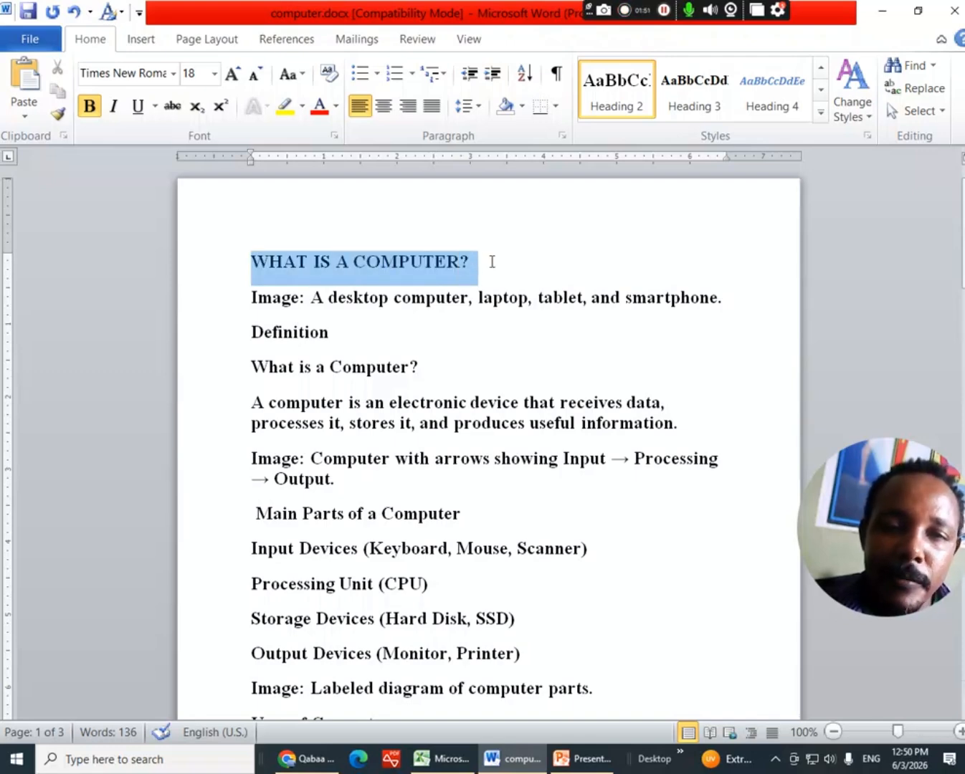
click(821, 68)
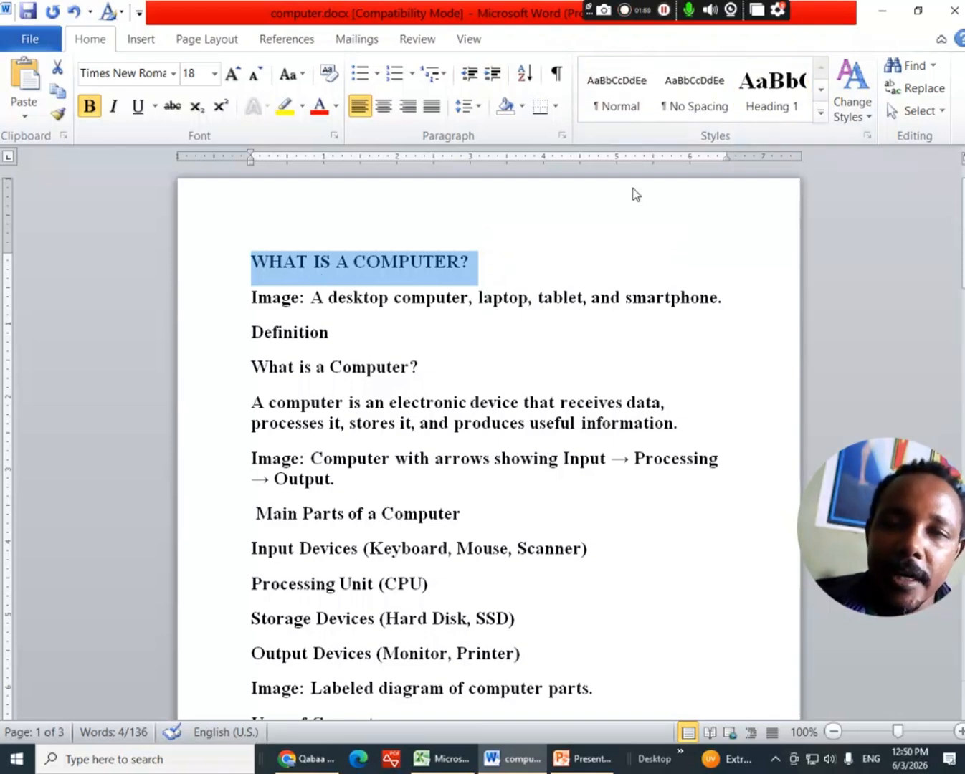
click(785, 97)
click(329, 338)
drag(243, 337, 344, 338)
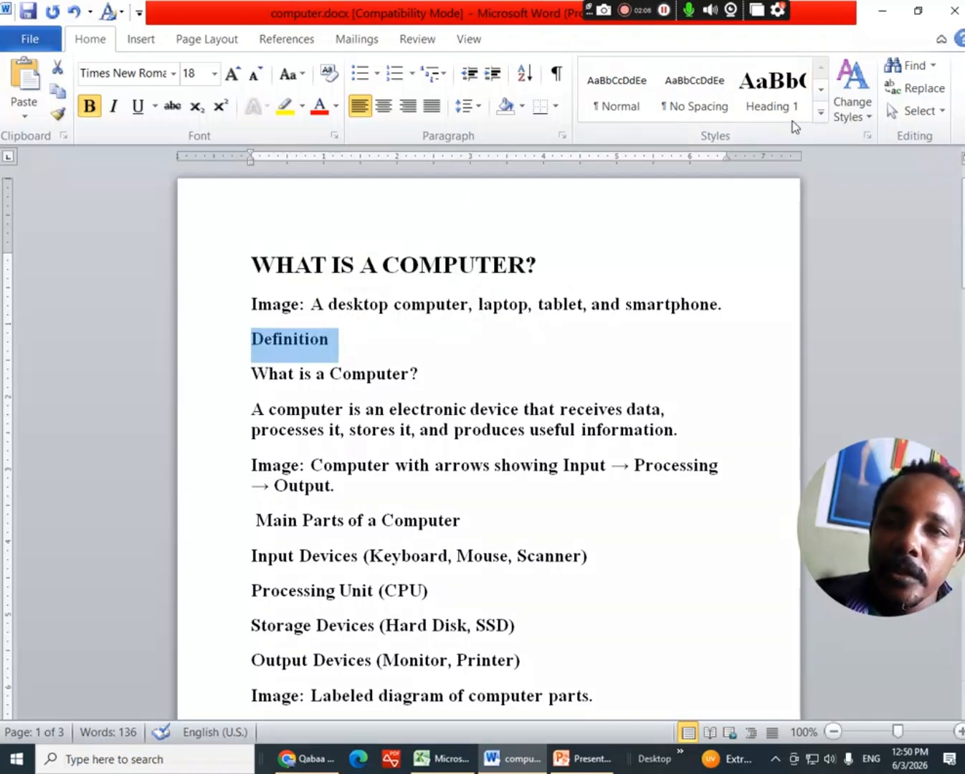
click(773, 94)
click(299, 473)
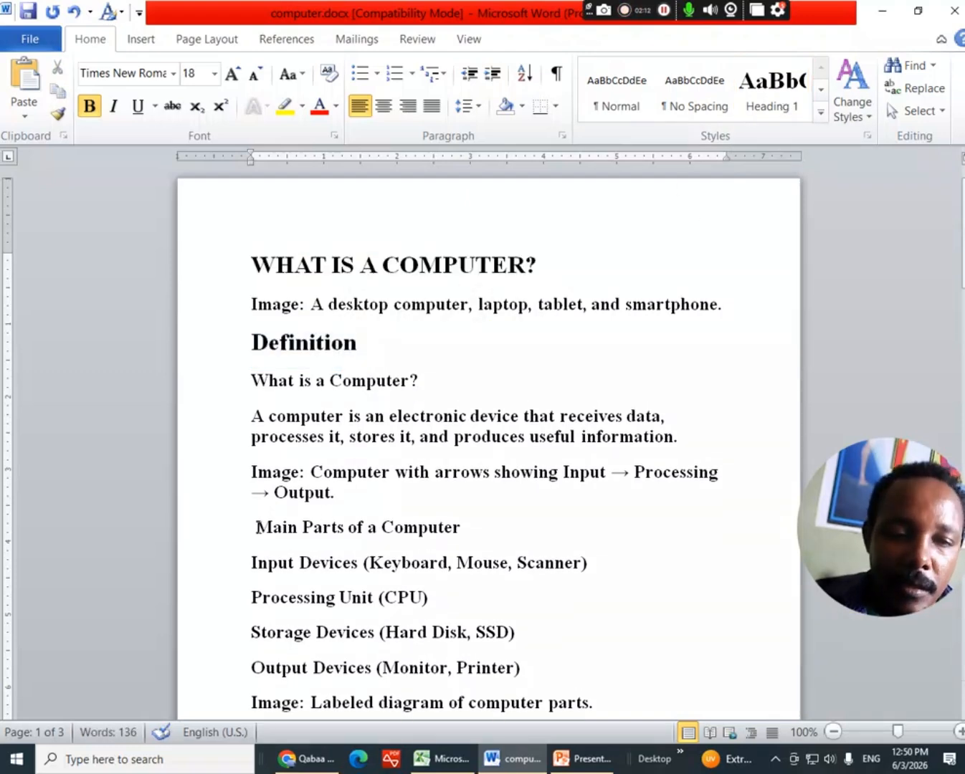
Step: Apply the Heading 1 style to the "Main Parts of a Computer" and "Uses of Computers" lines
drag(256, 528, 445, 527)
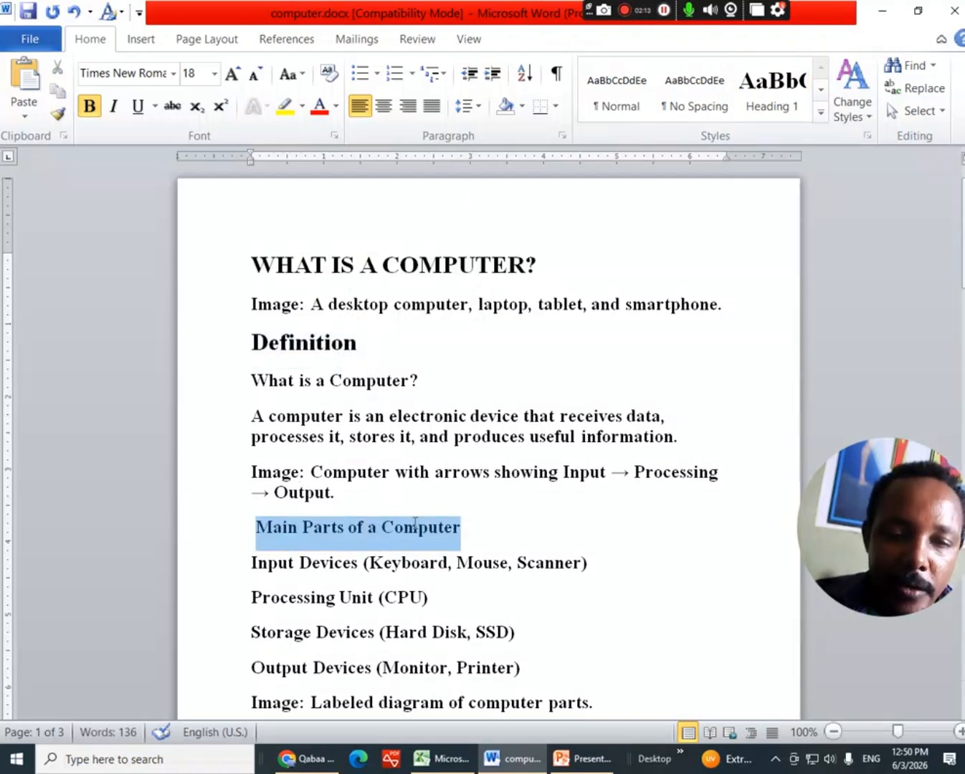
click(763, 110)
scroll(574, 461, down, 5)
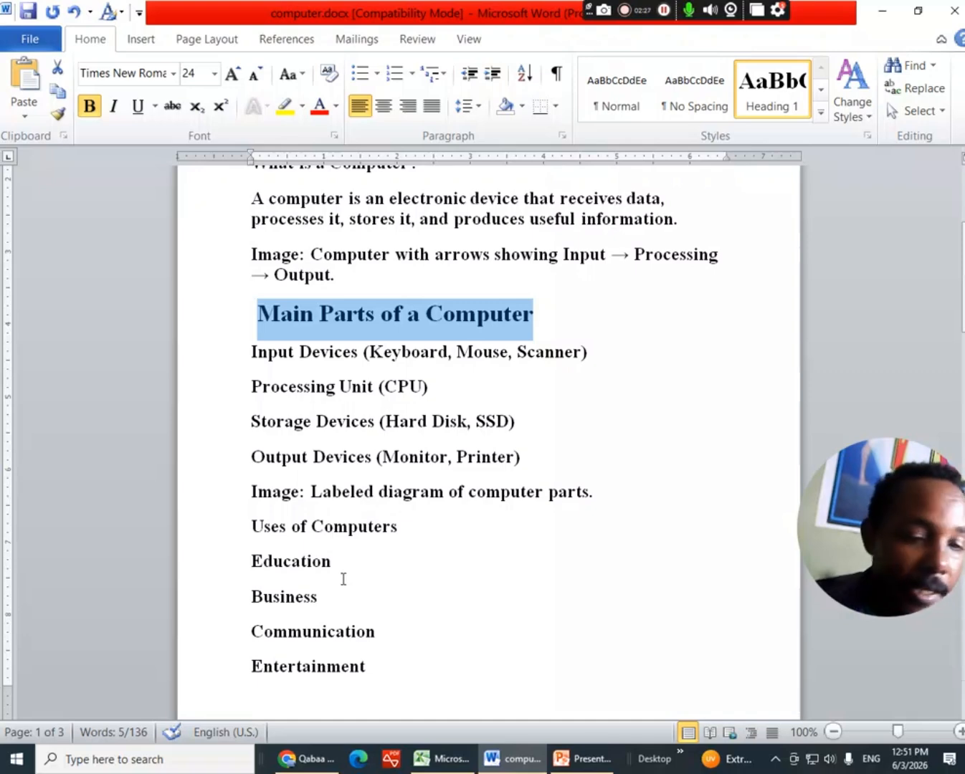
drag(252, 525, 442, 524)
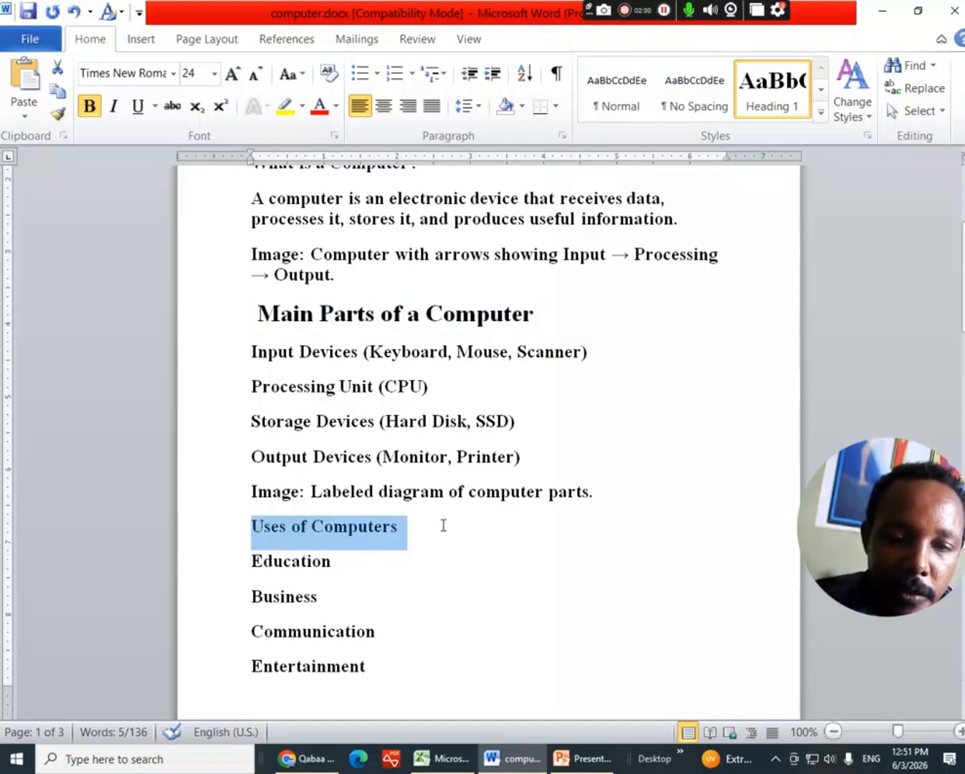
click(765, 96)
click(765, 96)
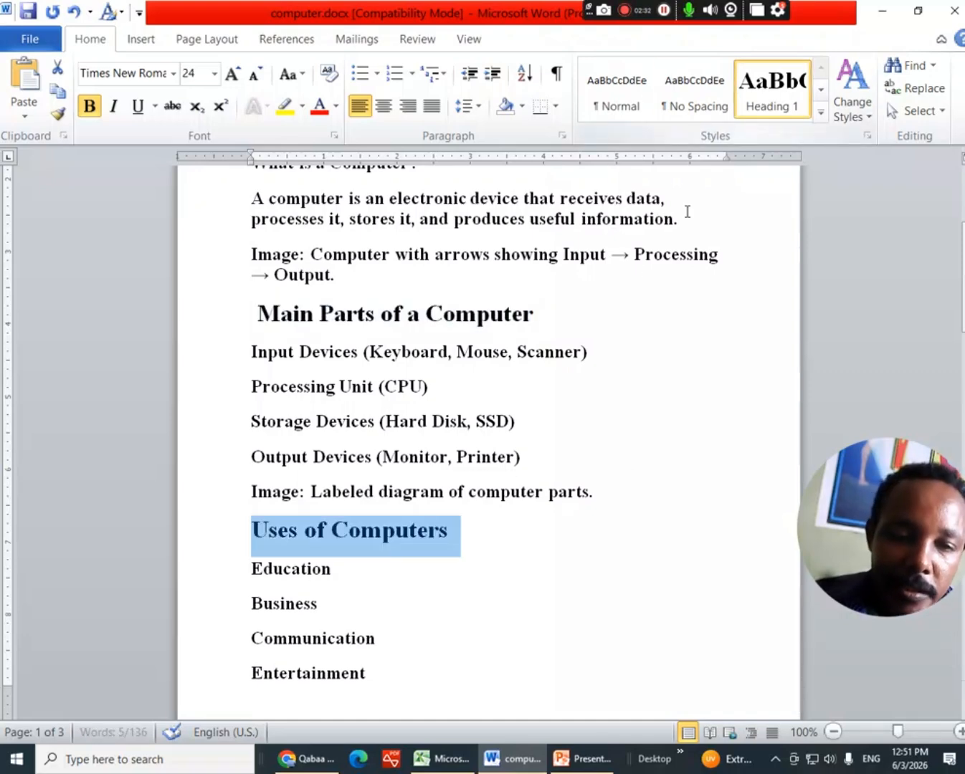
Step: Delete the "Modern computer workstation." line and apply the Heading 1 style to "Conclusion"
scroll(519, 366, down, 3)
scroll(521, 366, down, 3)
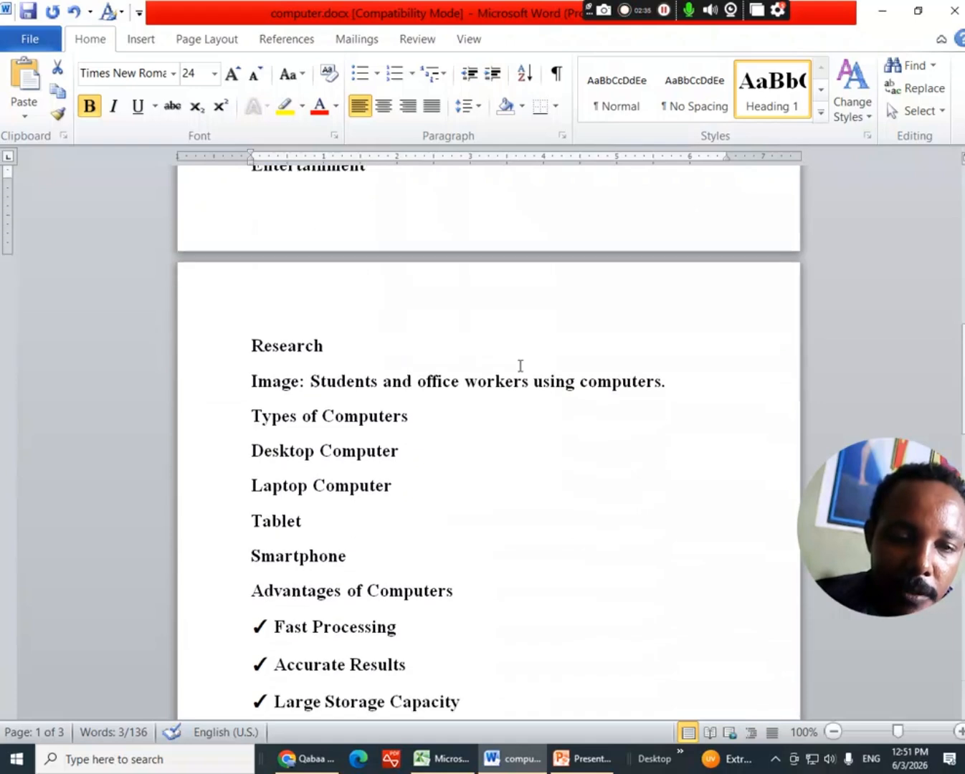
scroll(510, 430, down, 1)
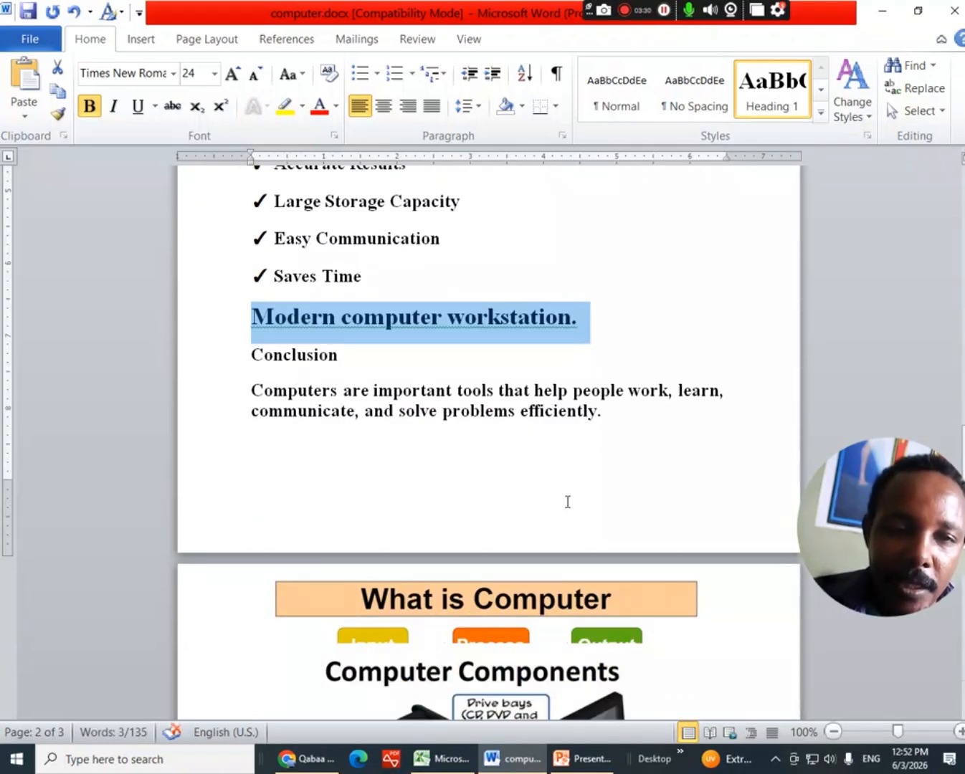
key(BackSpace)
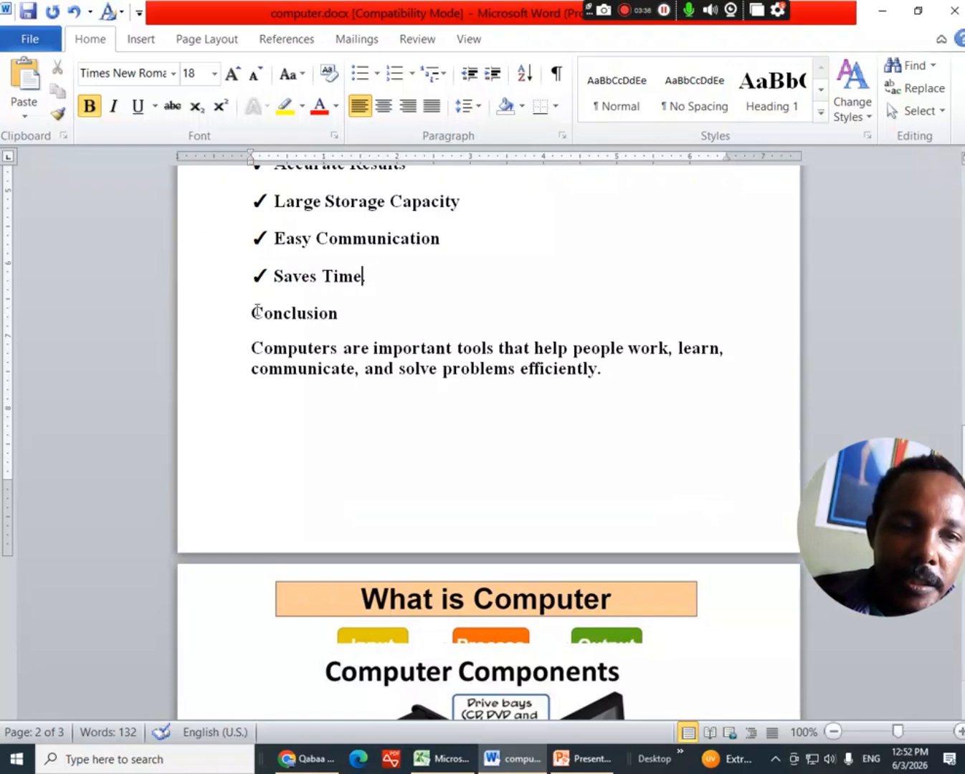
drag(255, 312, 398, 315)
click(775, 97)
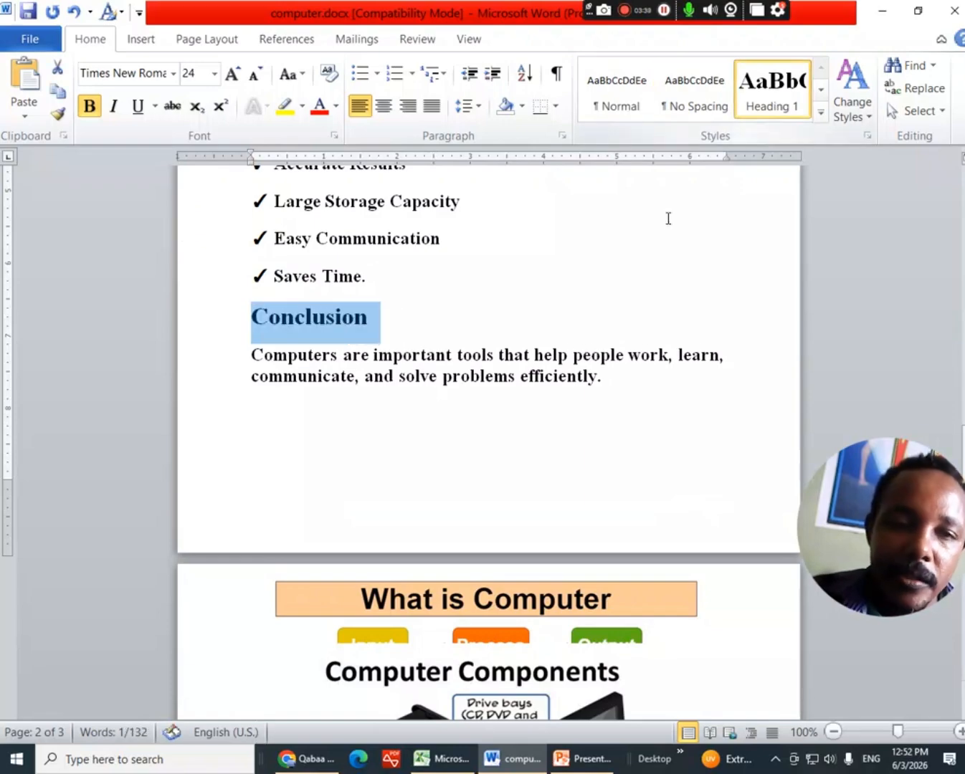
Step: Review each heading together with the text under it, from the document title through the "Types of Computers" section
scroll(597, 366, up, 15)
scroll(434, 412, up, 15)
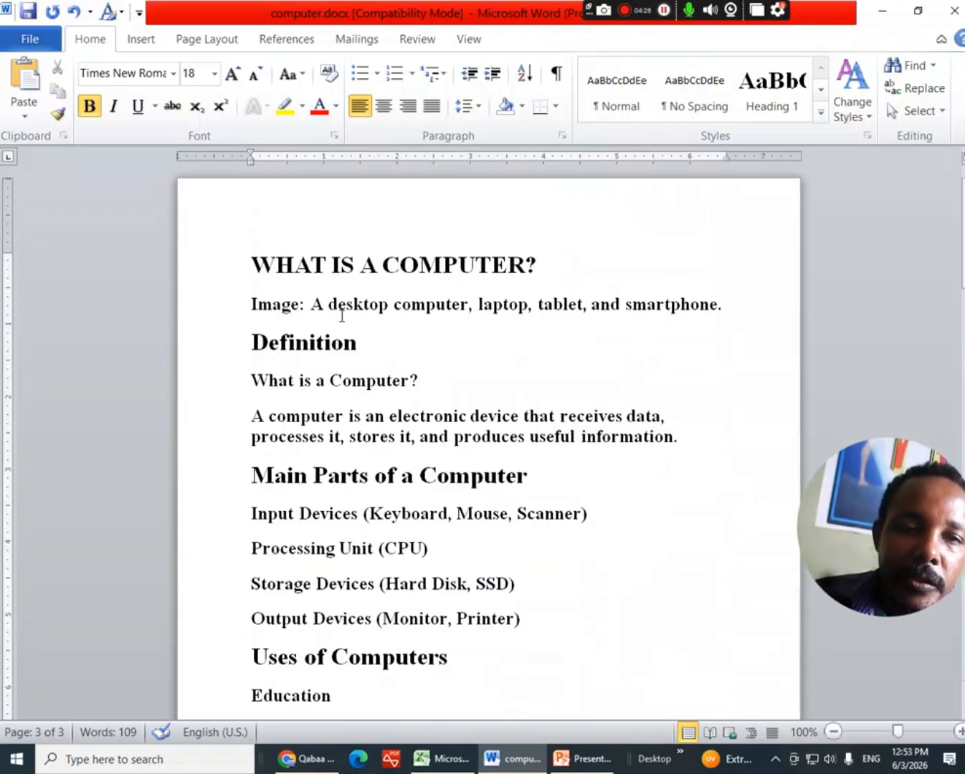
click(258, 265)
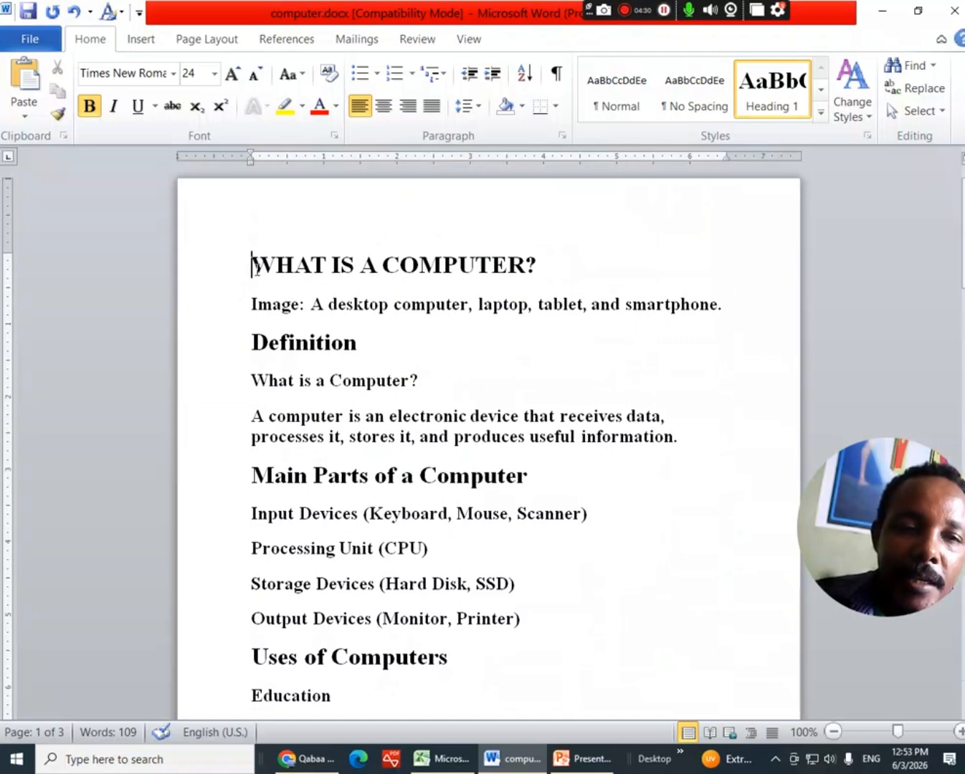
drag(252, 264, 729, 308)
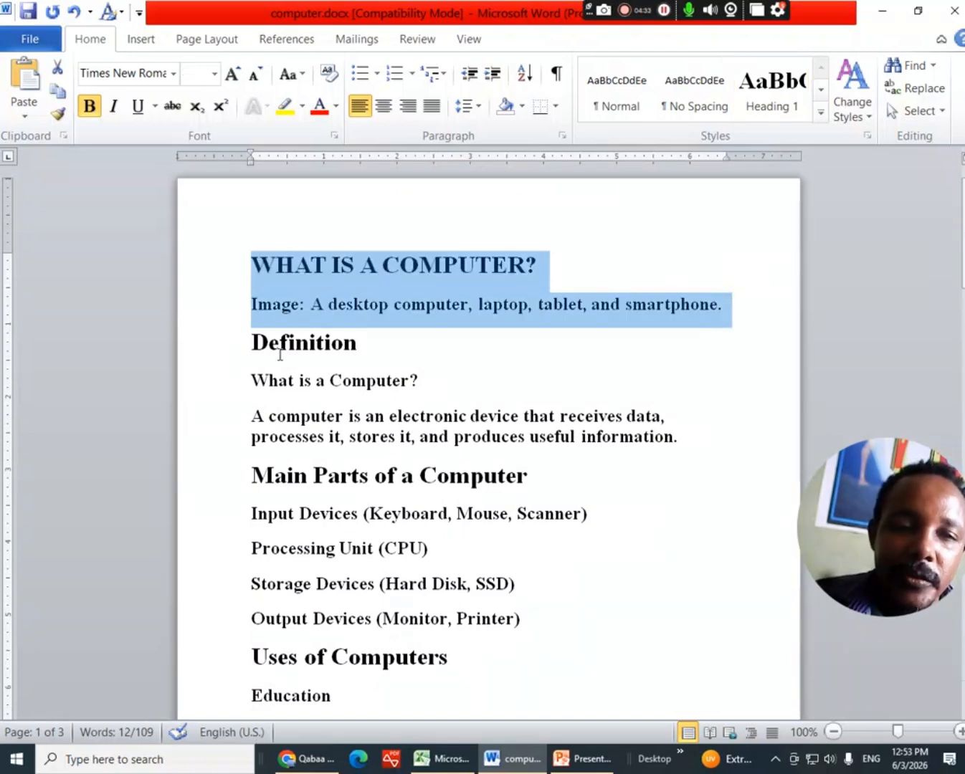
click(262, 341)
drag(251, 342, 638, 451)
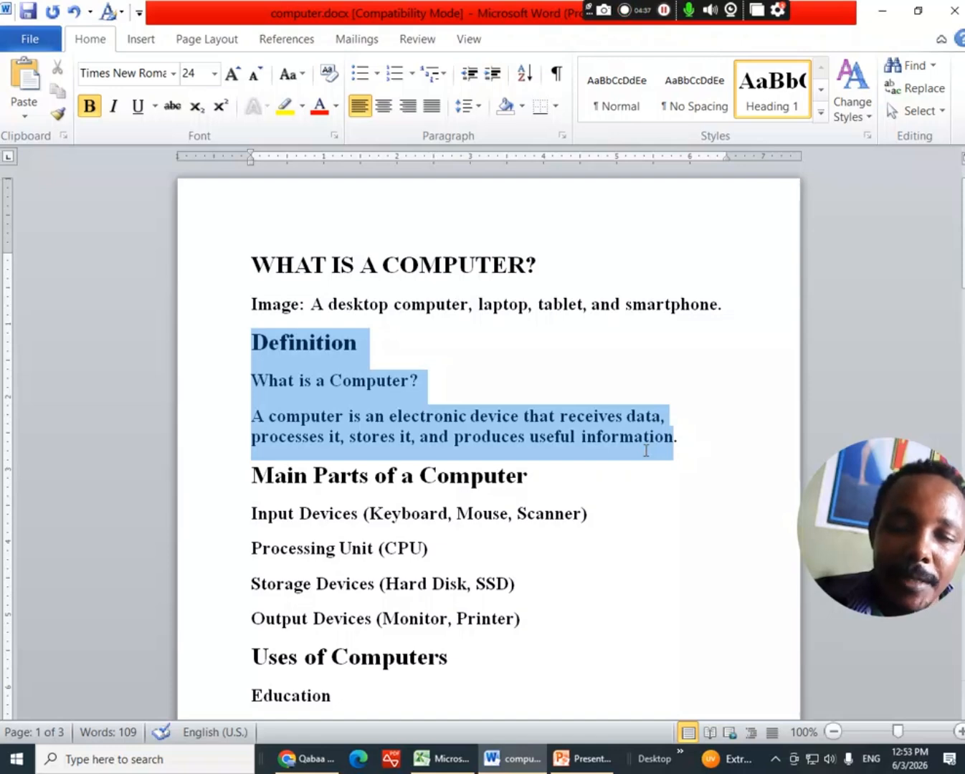
drag(645, 450, 647, 452)
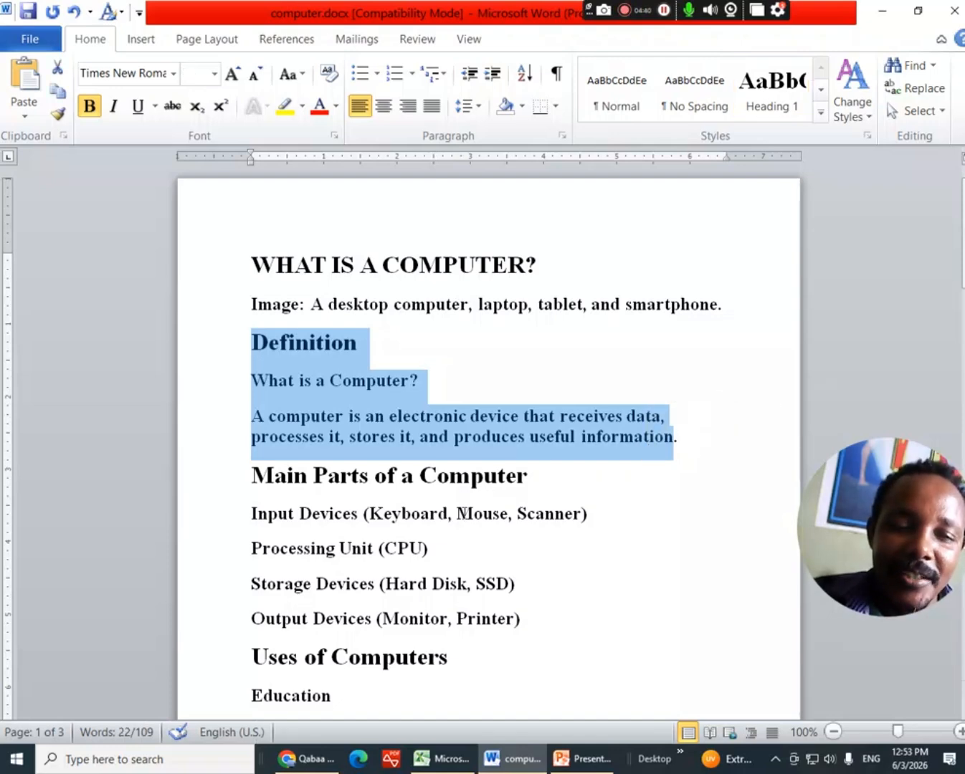
drag(252, 476, 580, 613)
scroll(584, 565, down, 3)
click(459, 449)
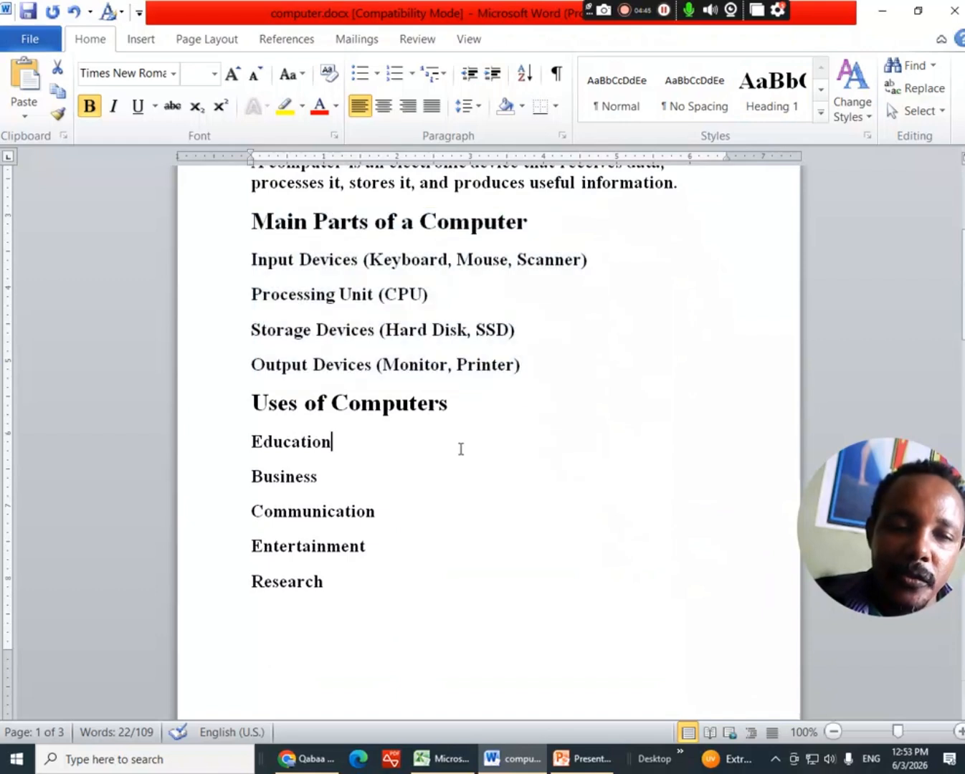
drag(265, 409, 441, 577)
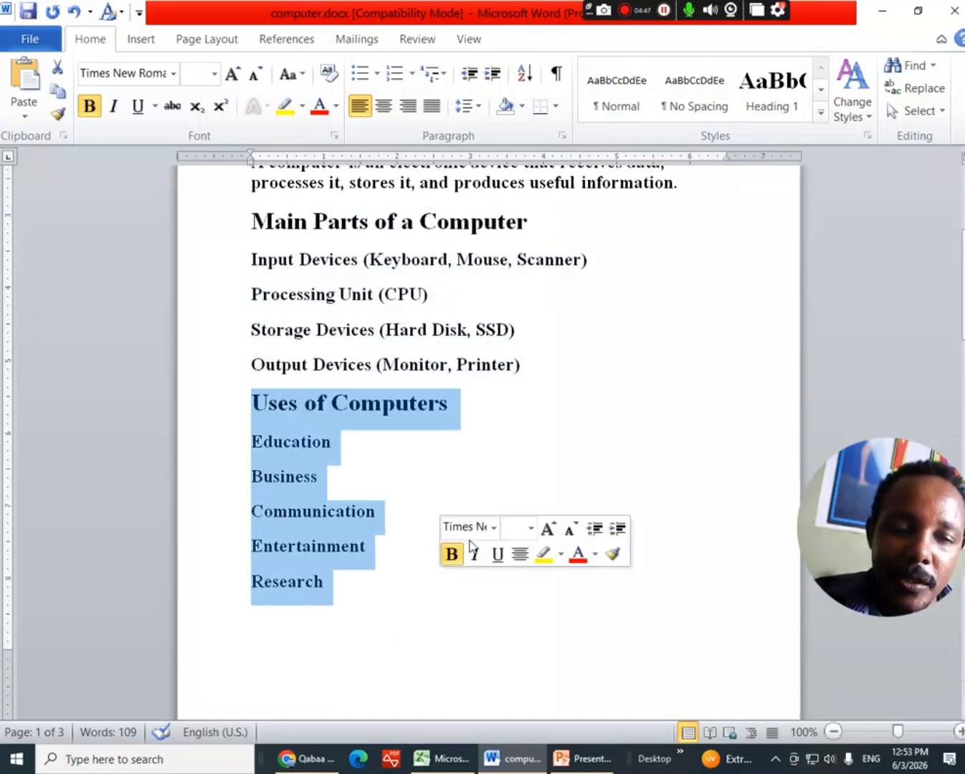
scroll(473, 521, down, 5)
drag(261, 350, 498, 486)
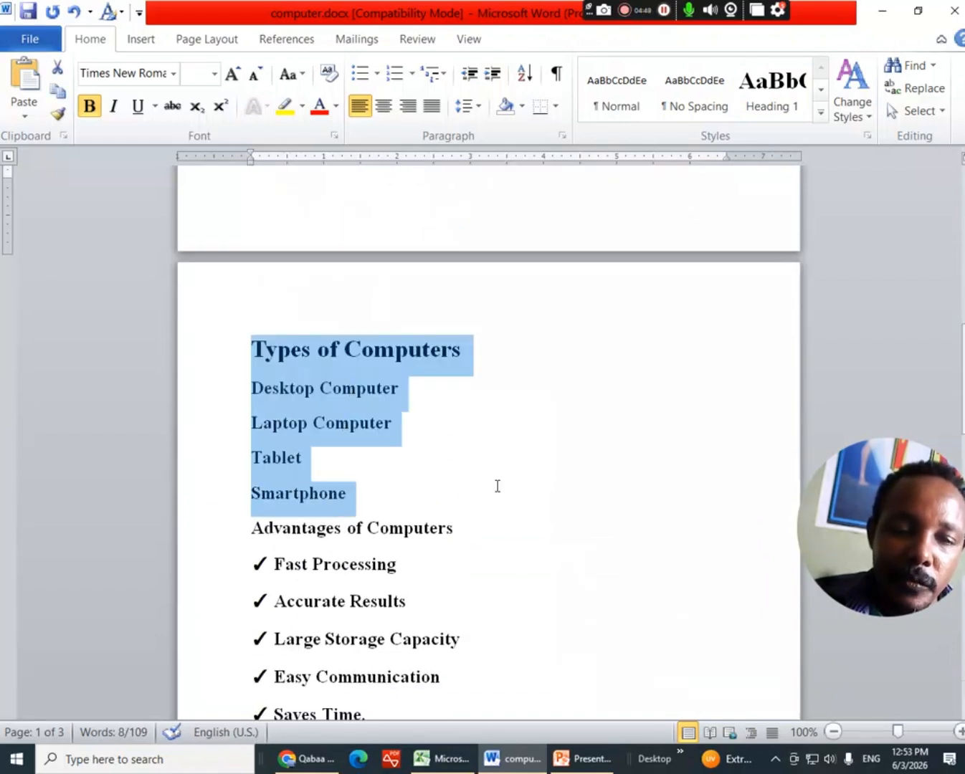
Step: Apply the Heading 1 style to the "Advantages of Computers" line
click(440, 527)
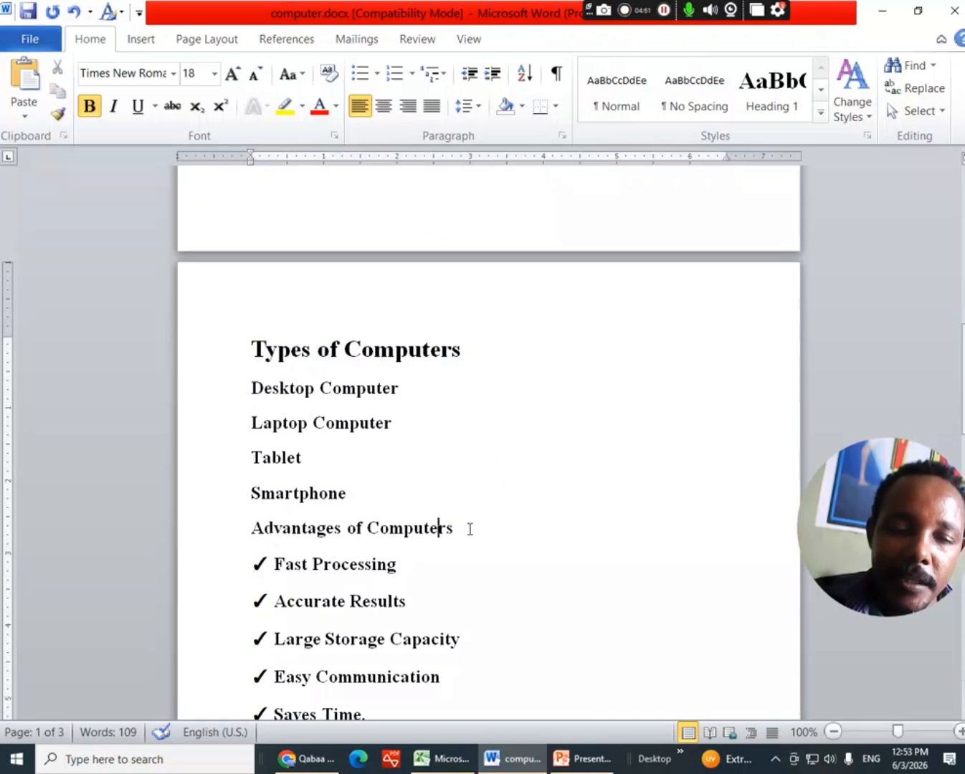
drag(466, 527, 251, 529)
click(765, 97)
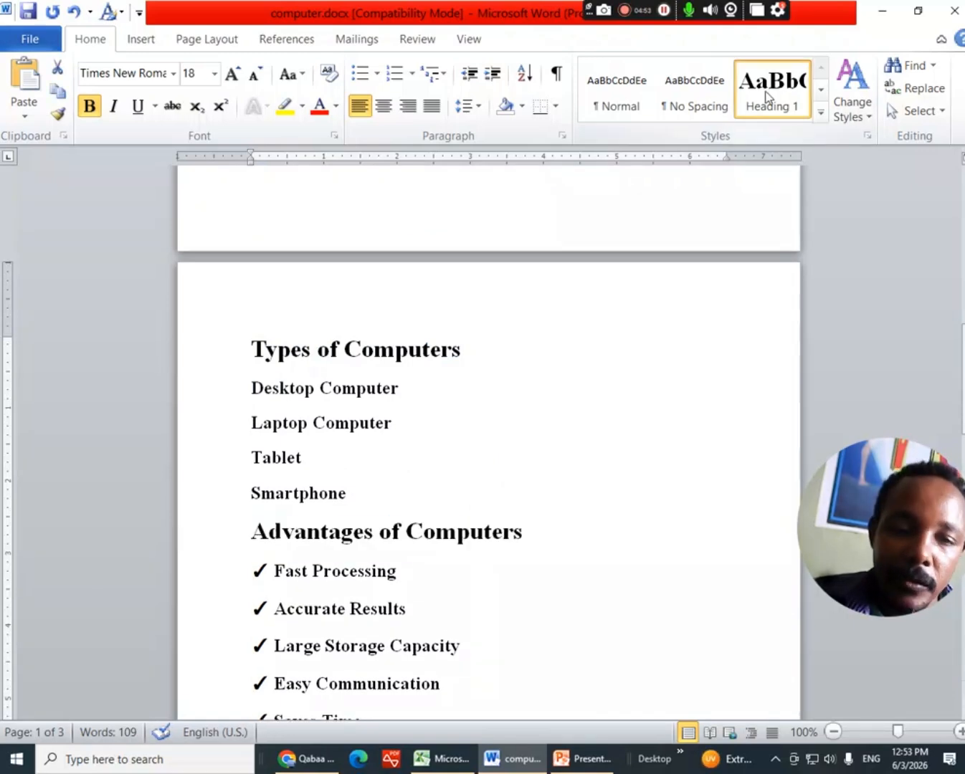
click(522, 478)
scroll(522, 479, down, 3)
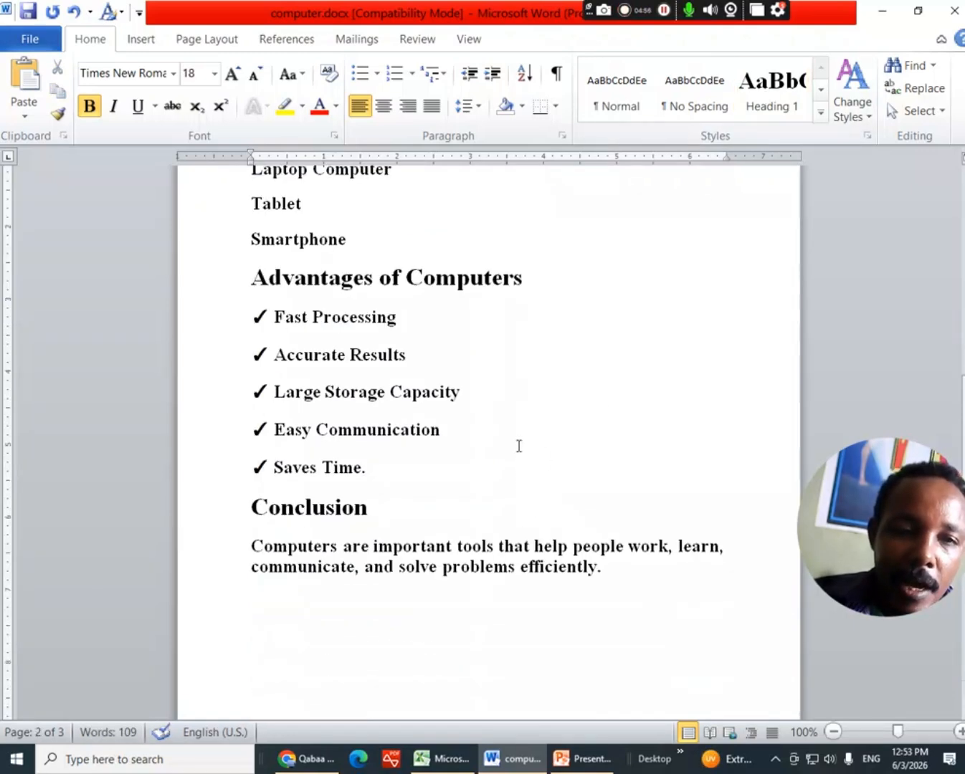
Step: Select the entire content of the document
scroll(519, 446, up, 10)
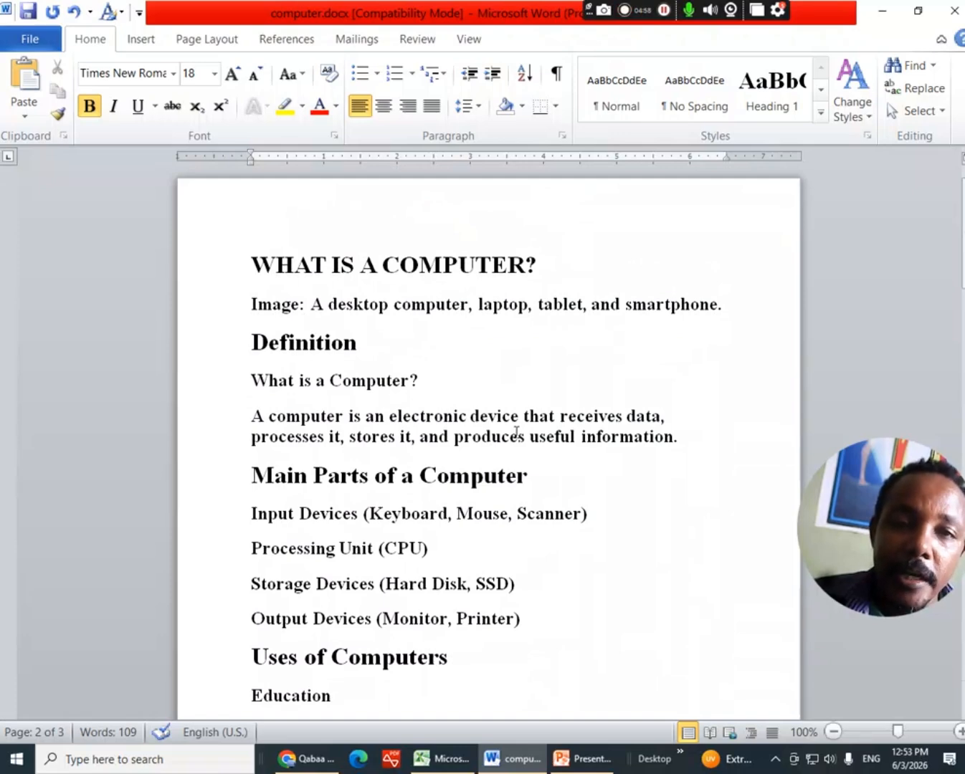
click(441, 384)
key(ctrl+a)
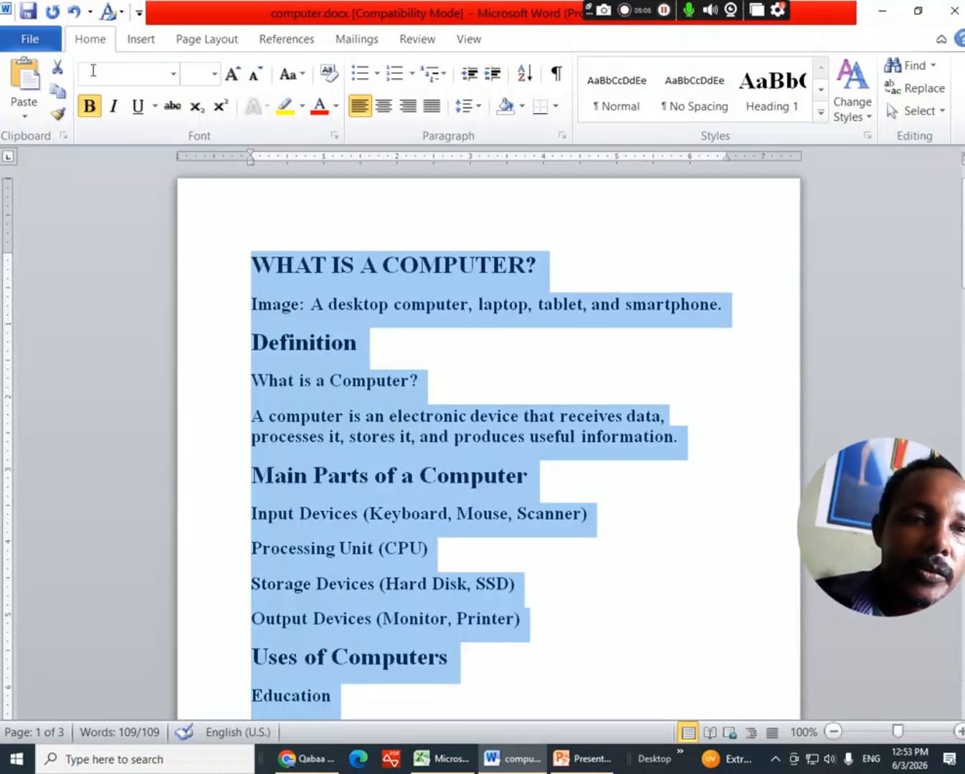
Step: Open the Quick Access Toolbar customization options and set the command source to All Commands
click(139, 12)
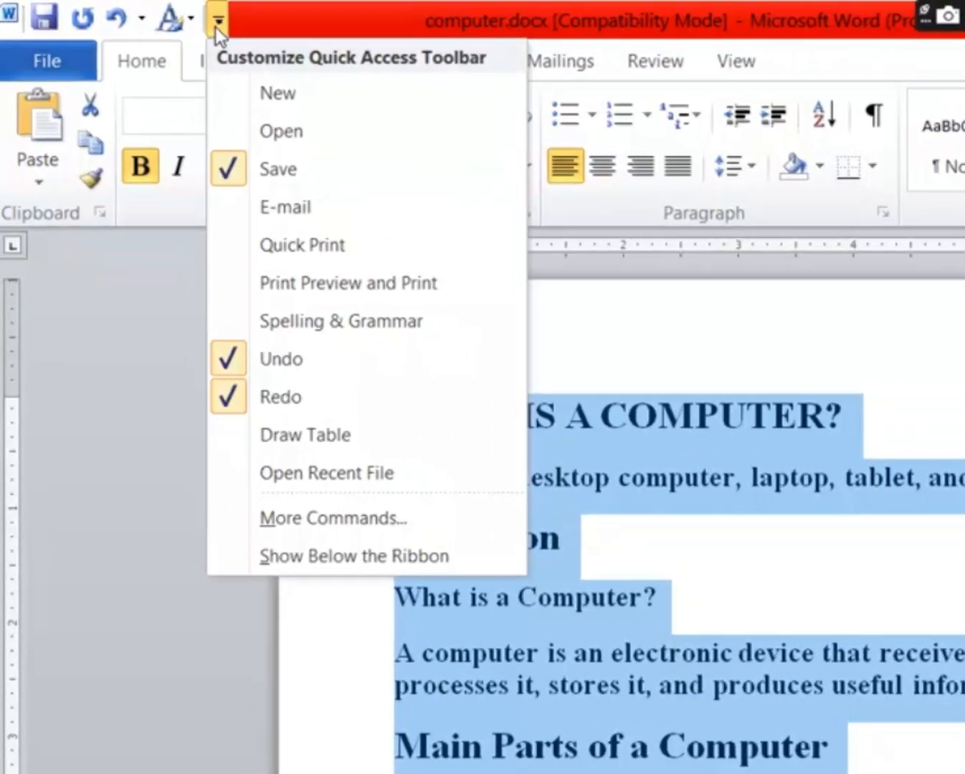
click(179, 22)
click(216, 24)
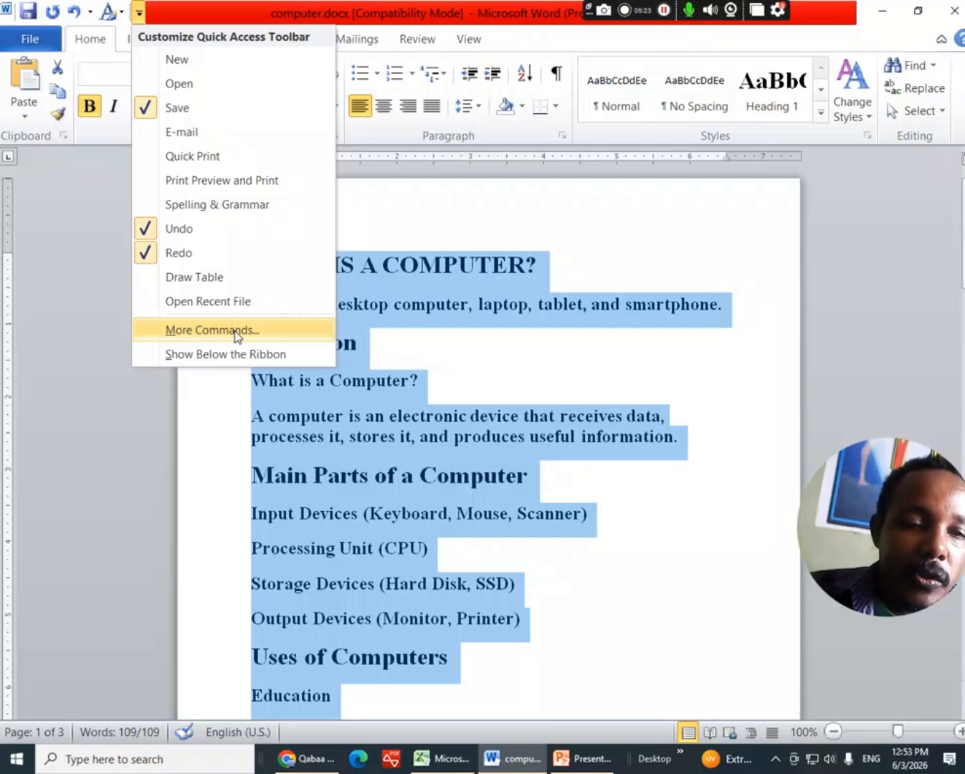
click(197, 418)
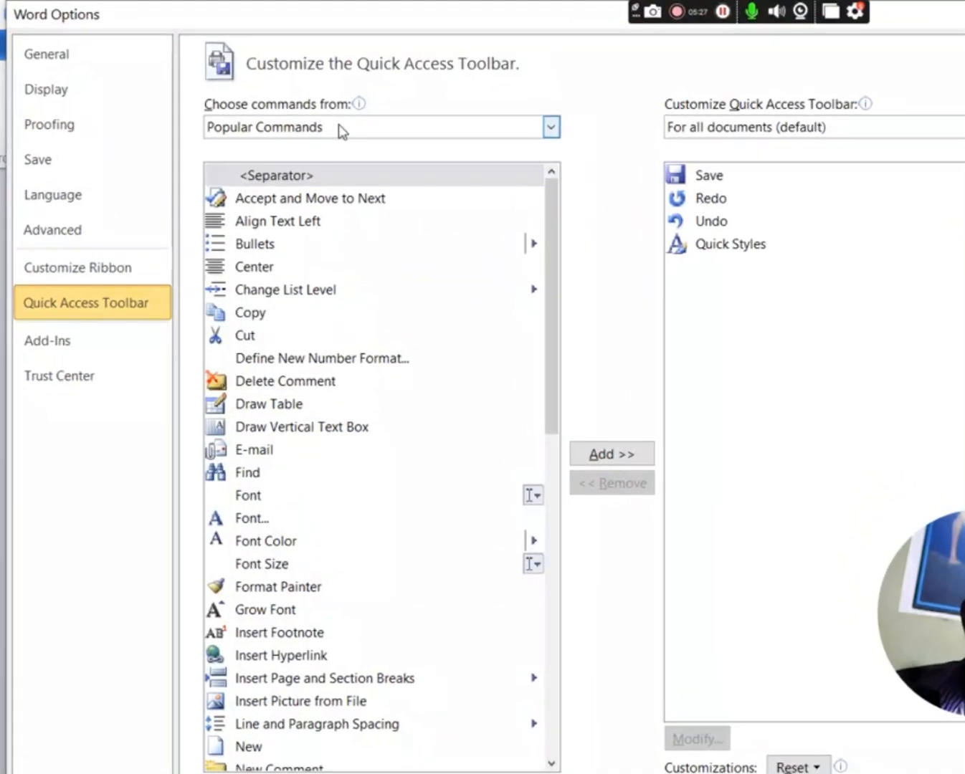
click(334, 111)
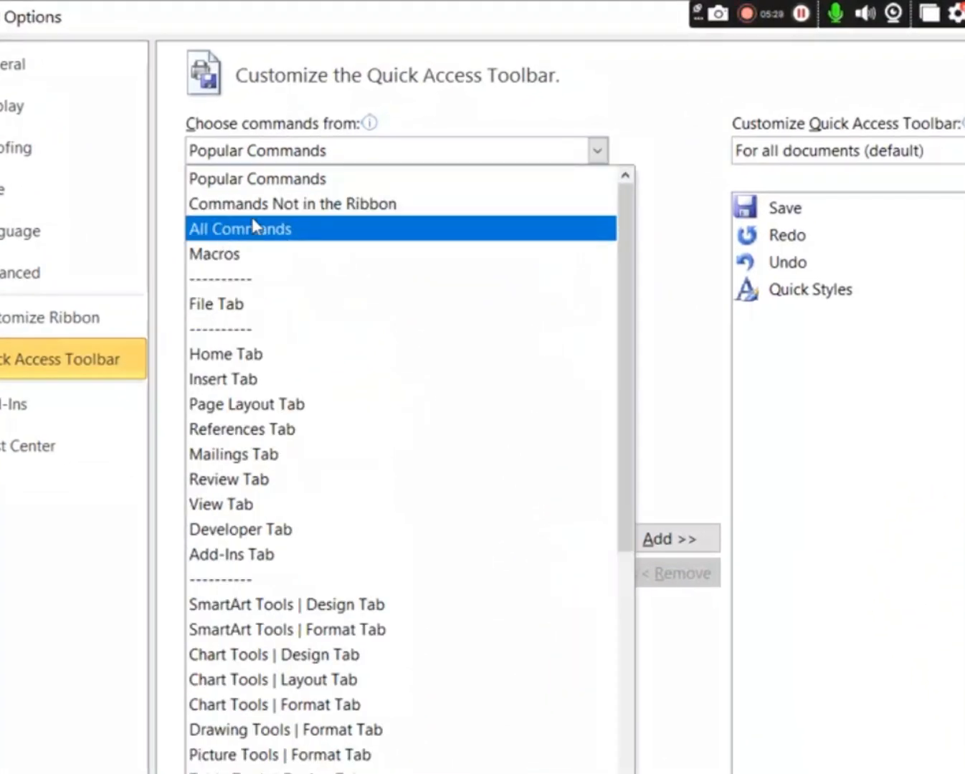
click(265, 235)
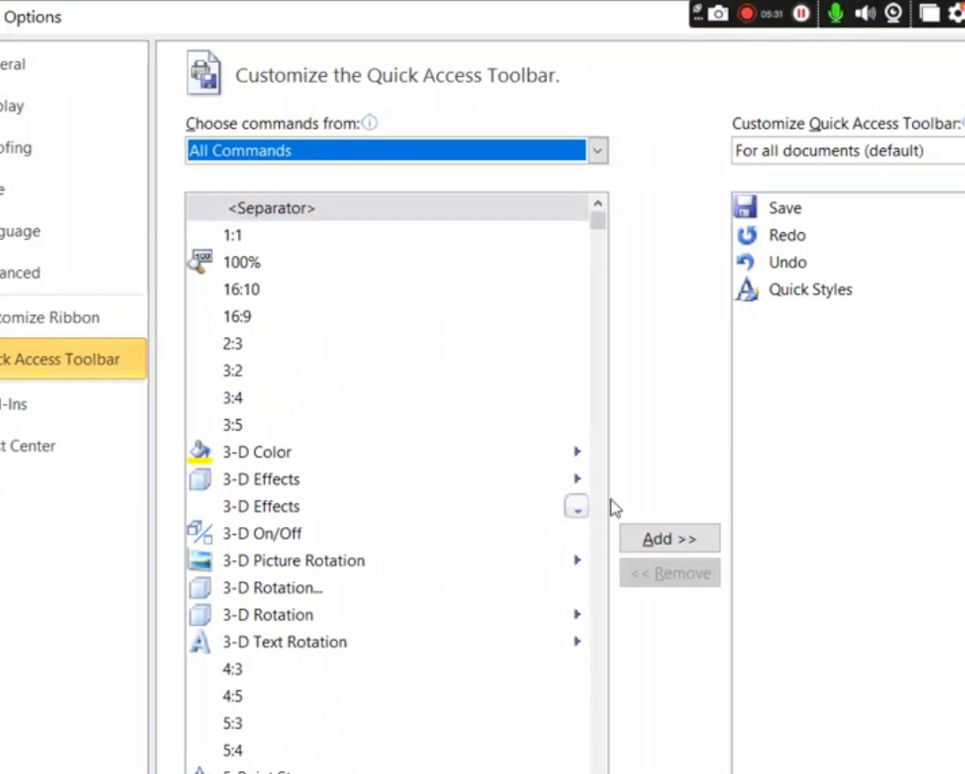
Step: Add the Send to Microsoft PowerPoint command to the Quick Access Toolbar for all documents and apply the customization
drag(597, 222, 605, 262)
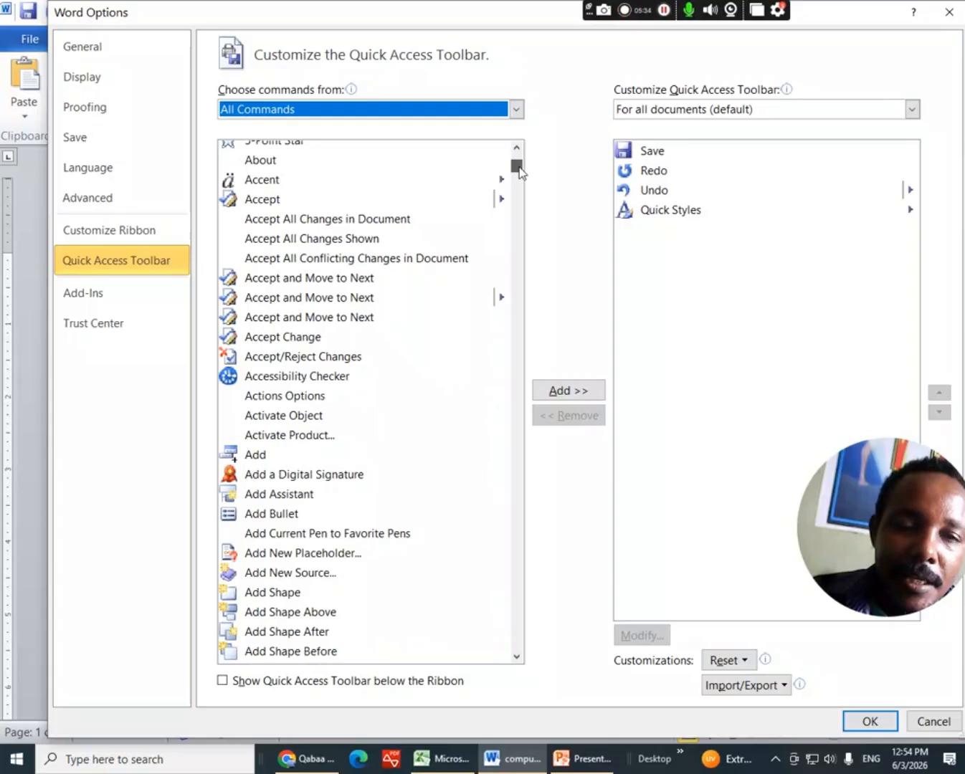
drag(520, 184, 443, 543)
scroll(440, 543, up, 2)
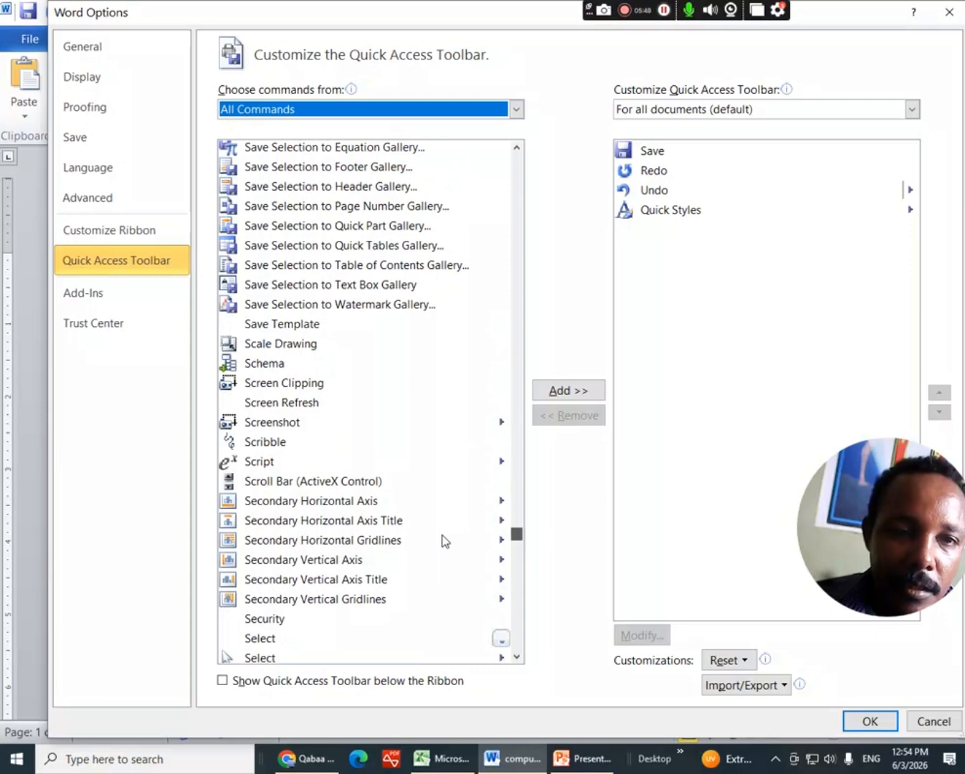
scroll(442, 542, down, 15)
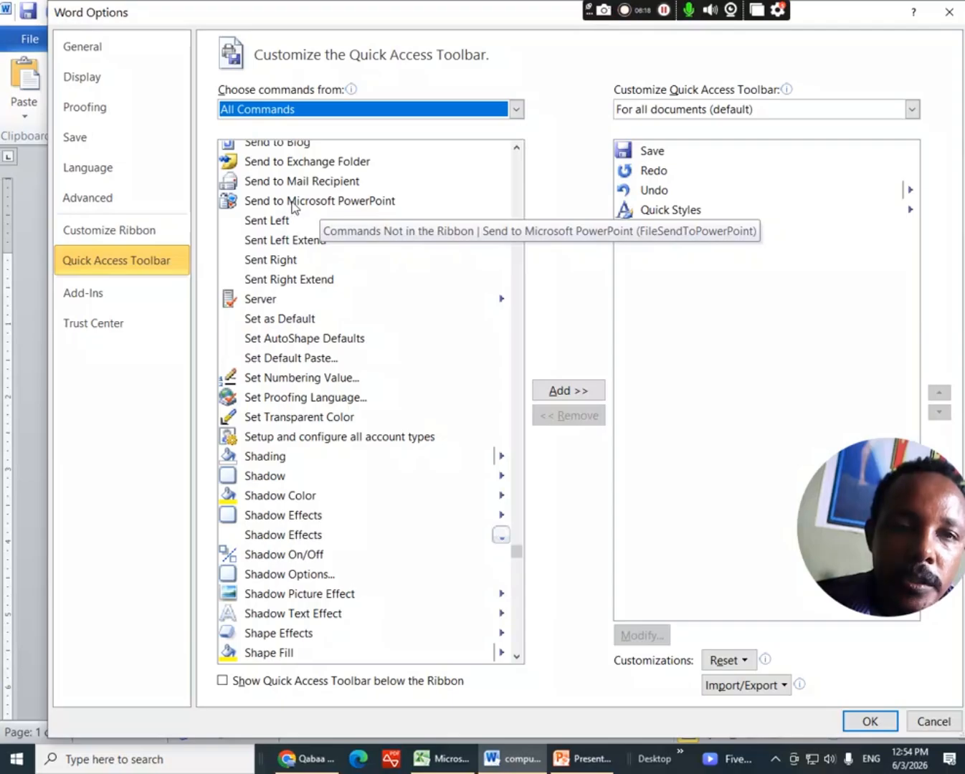
click(293, 208)
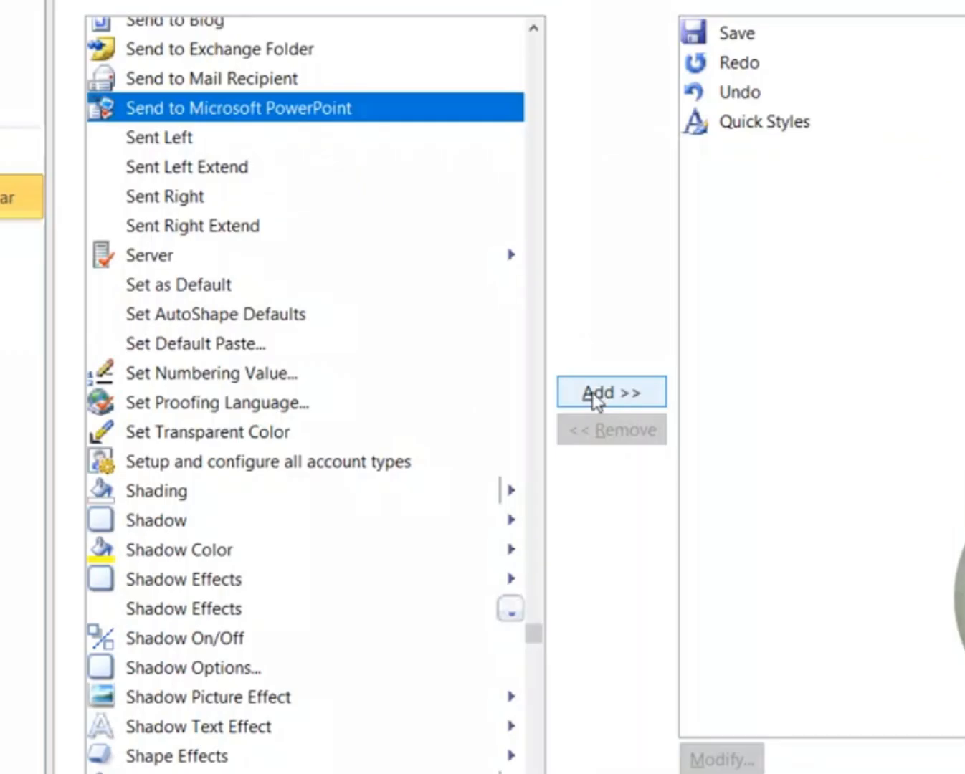
click(592, 400)
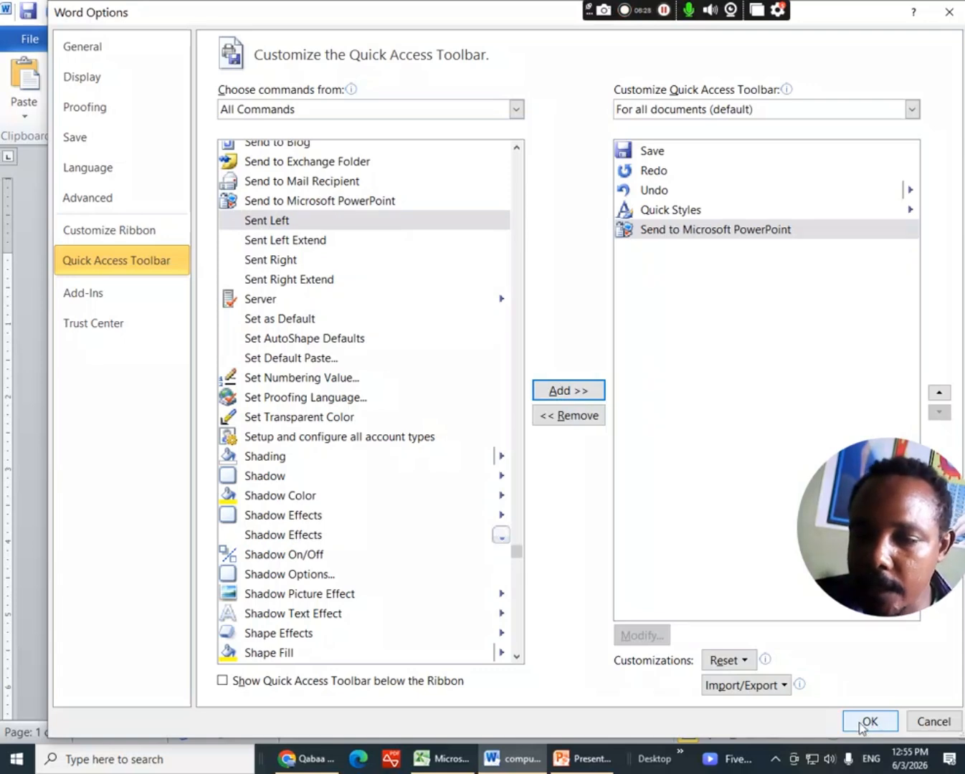
click(871, 722)
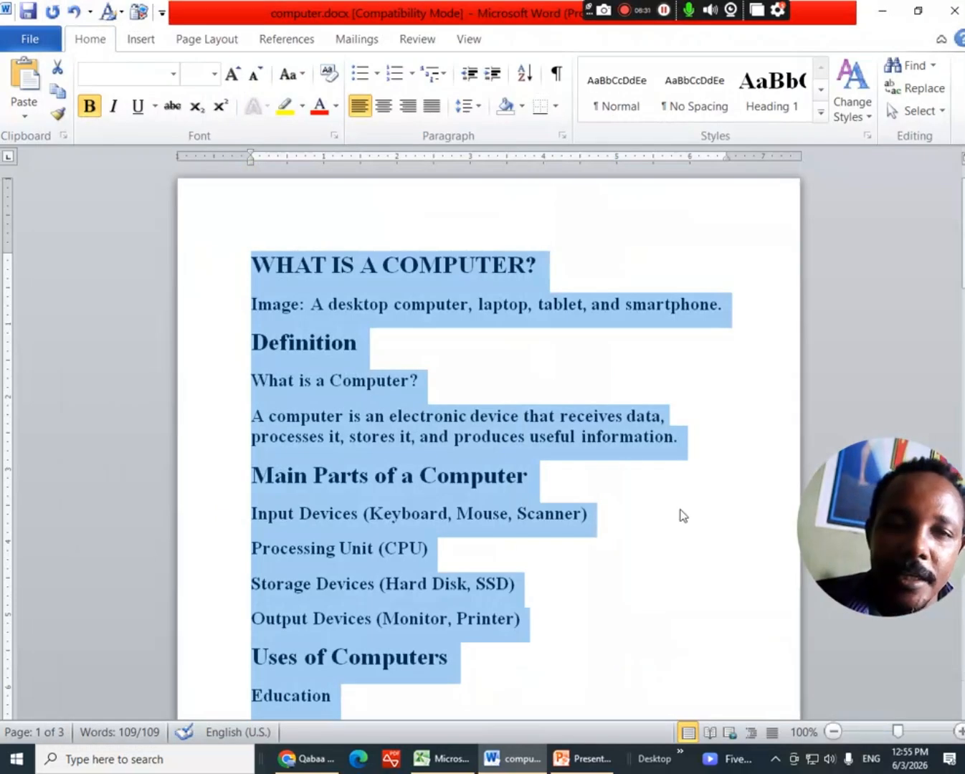
Step: Deselect the document text and send computer.docx to Microsoft PowerPoint as a new presentation
click(465, 345)
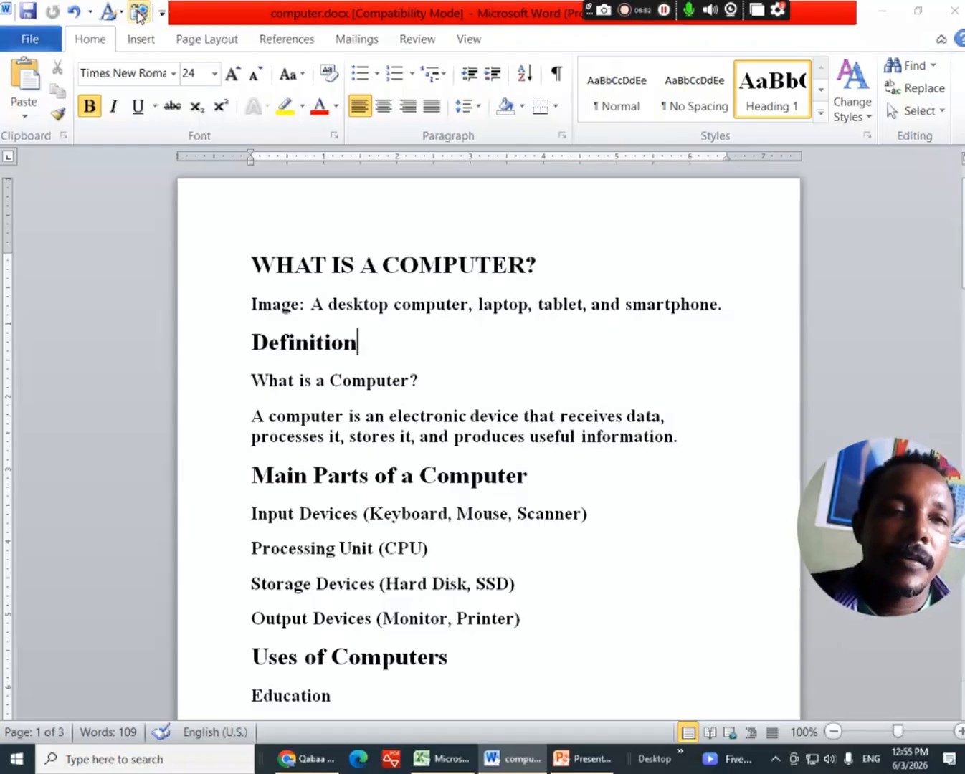
click(139, 13)
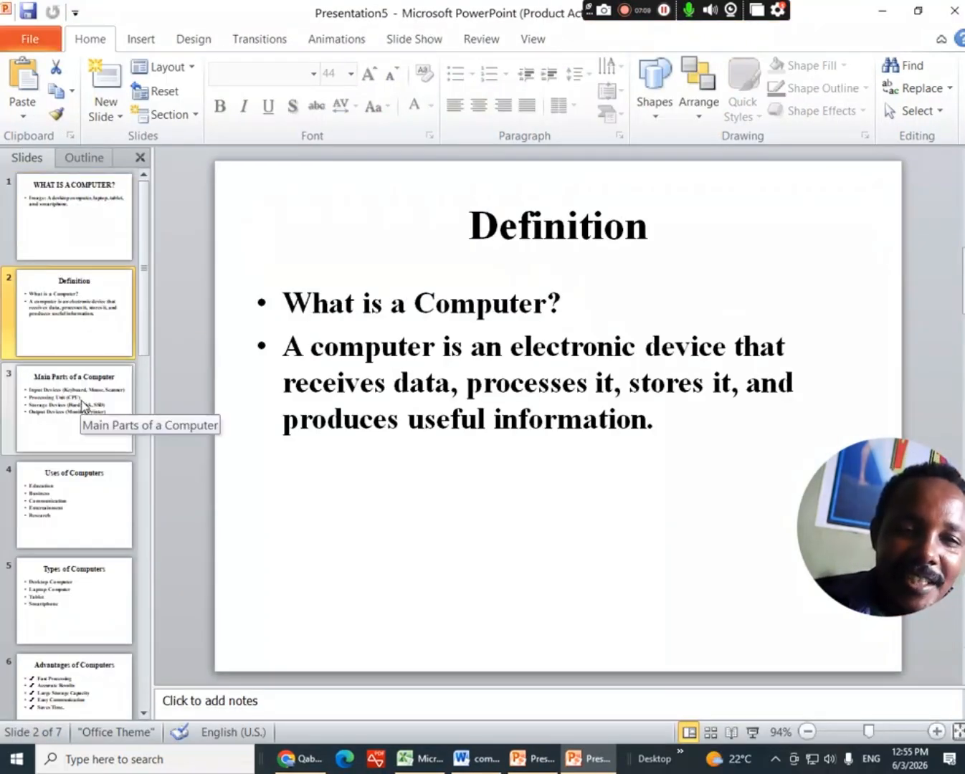
Step: Review the slides of the new presentation, from "Main Parts of a Computer" through "Conclusion"
click(84, 404)
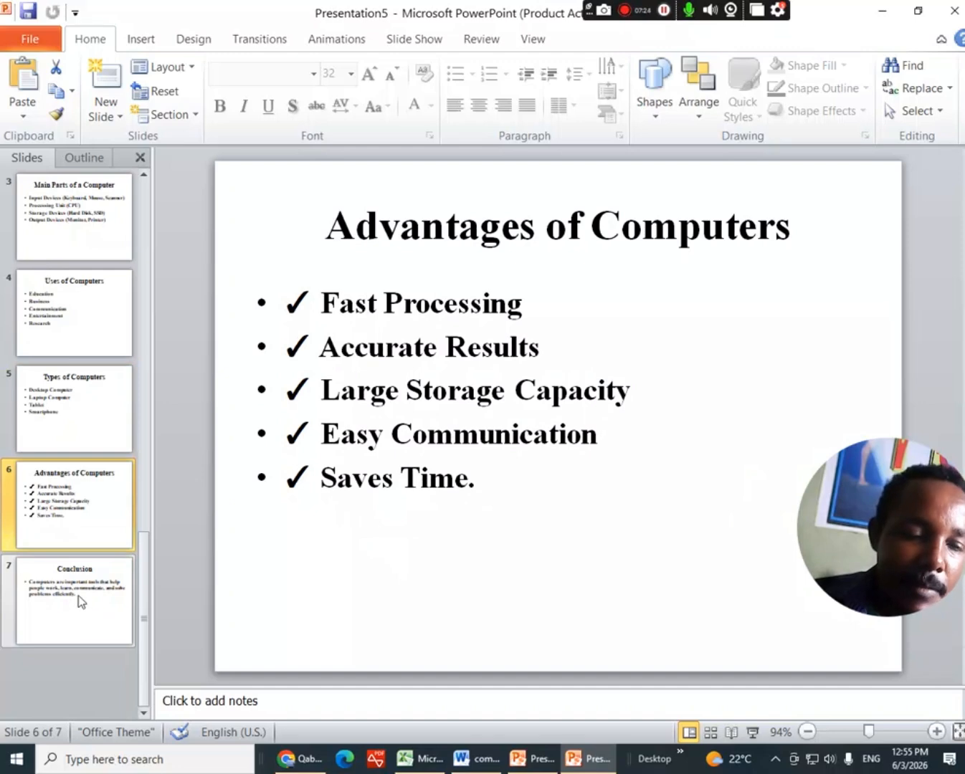
click(78, 595)
scroll(81, 590, up, 2)
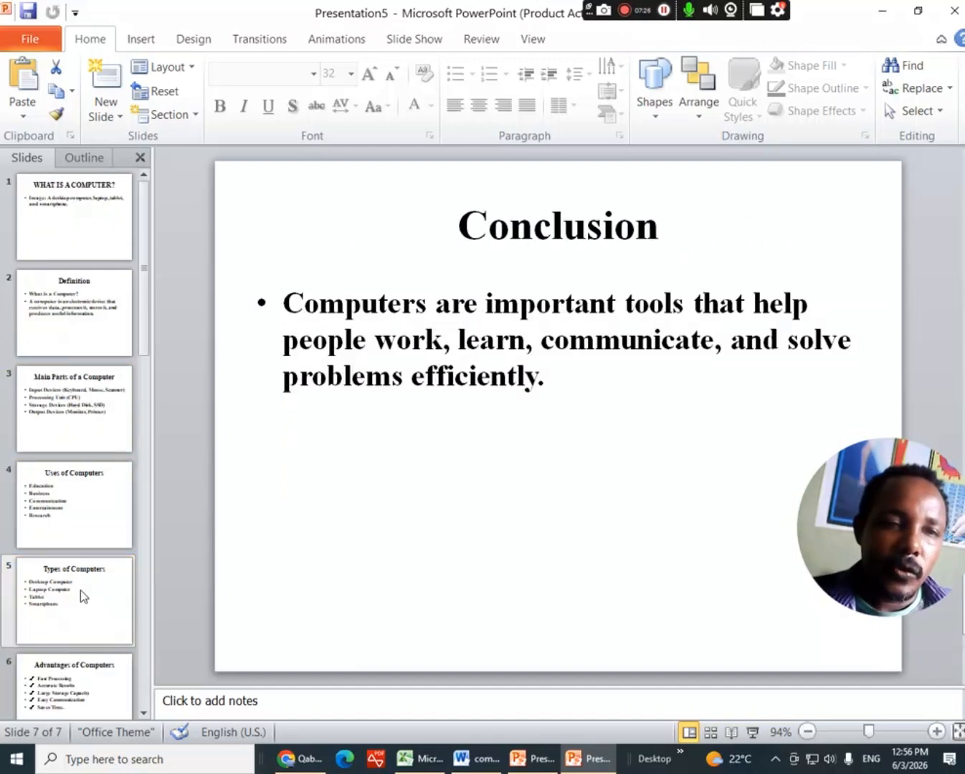